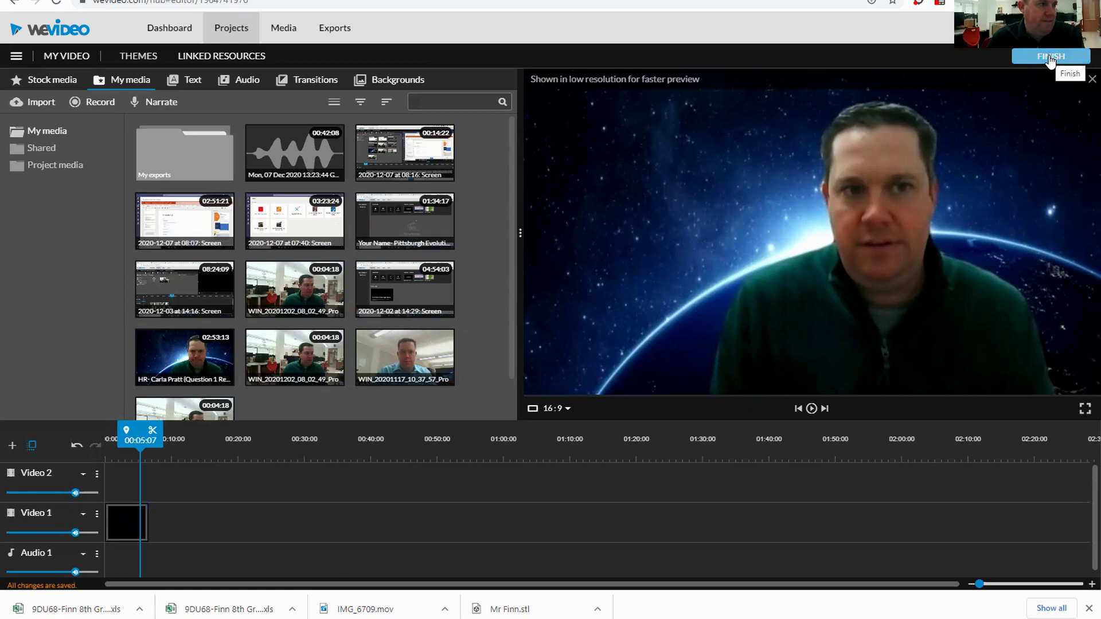
# Start the export and rename it from 'My Video 1' to 'Your Name-Pittsburgh Manufacturing'.
pyautogui.click(1050, 57)
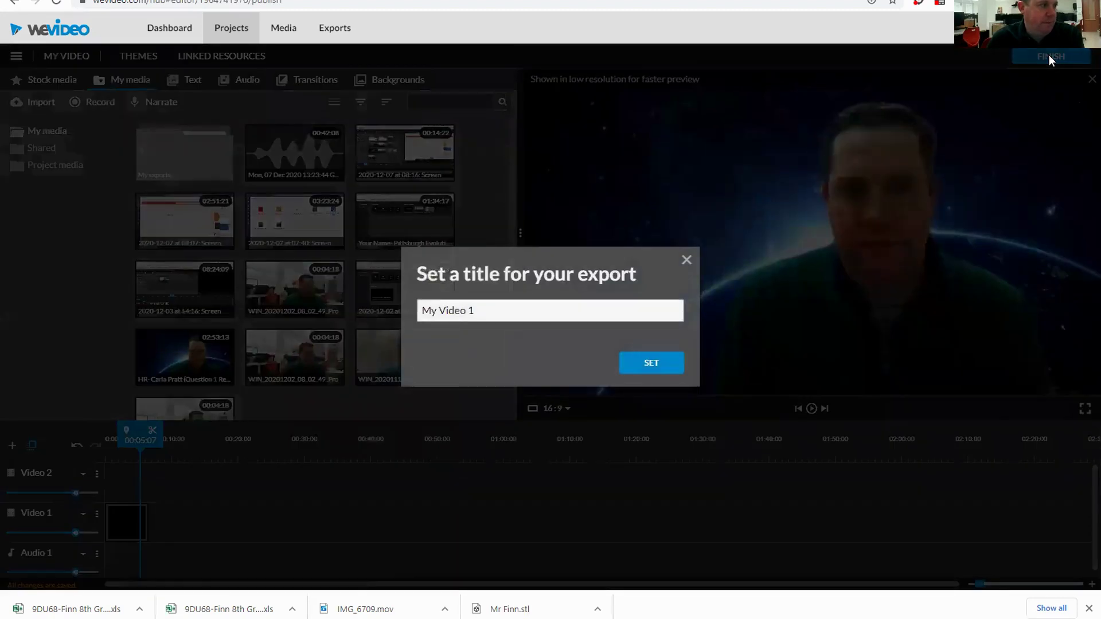
pyautogui.moveTo(491, 310); pyautogui.dragTo(380, 317)
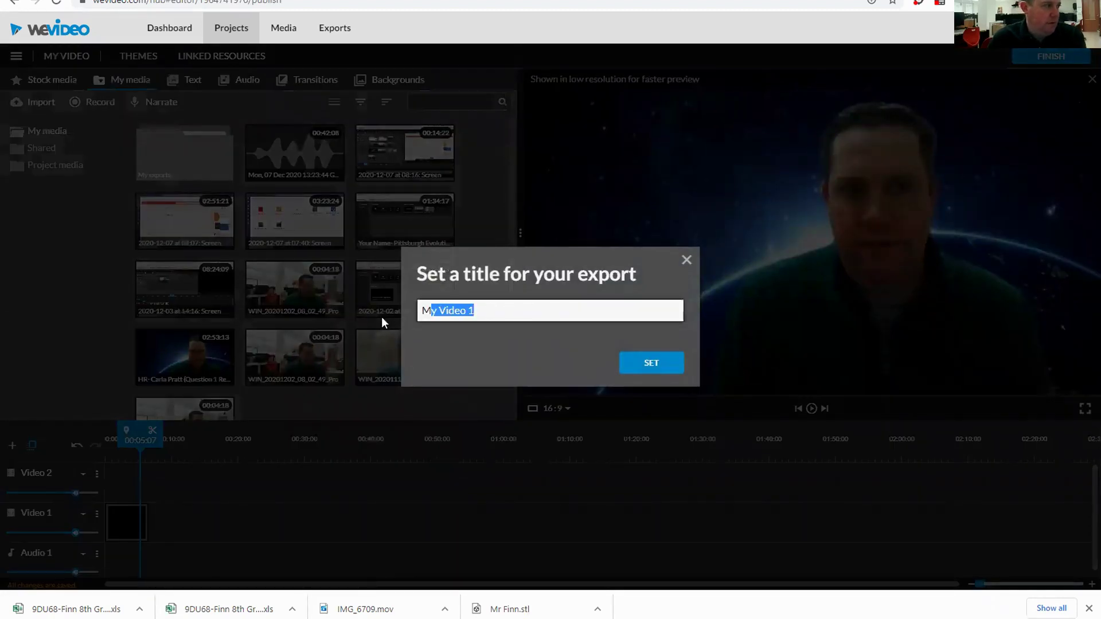
pyautogui.press('BackSpace')
pyautogui.write('Your Name')
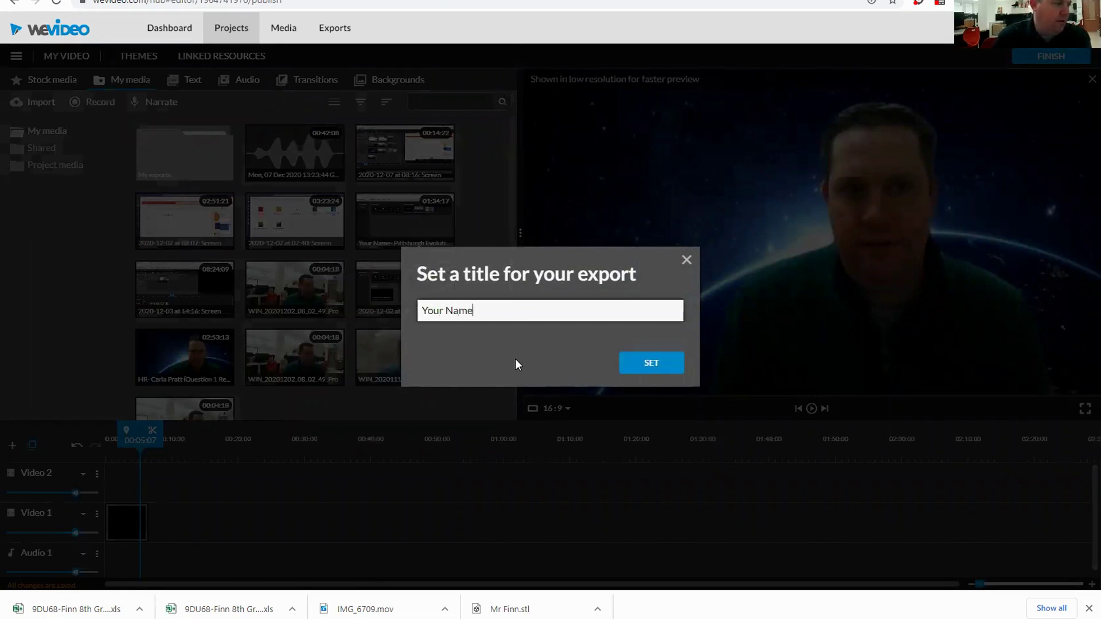
pyautogui.write('-')
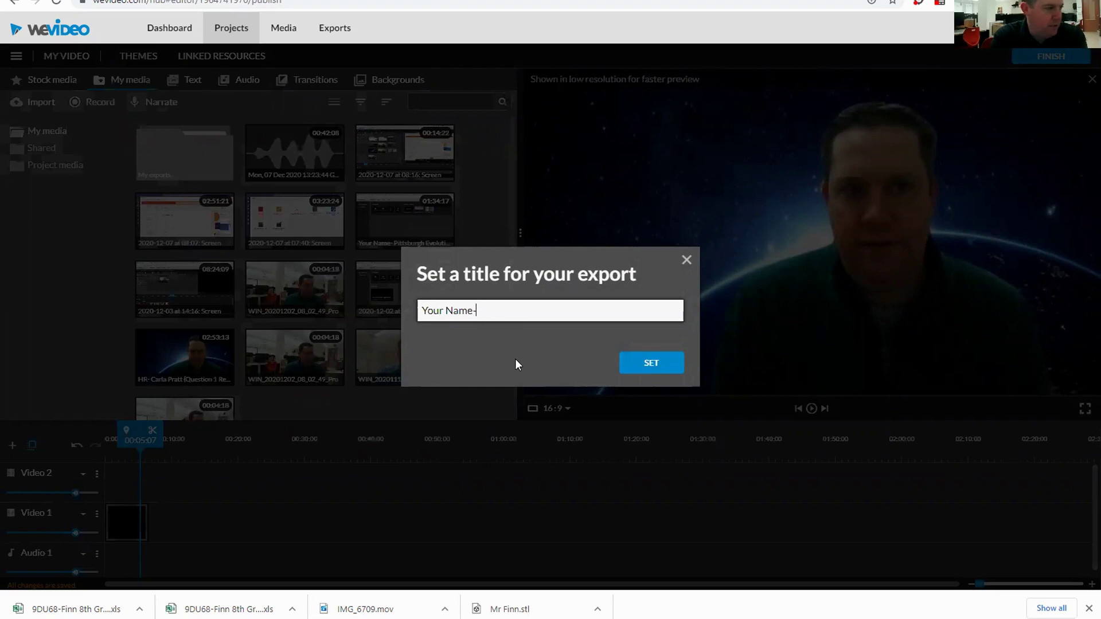
pyautogui.write('Pittsbu')
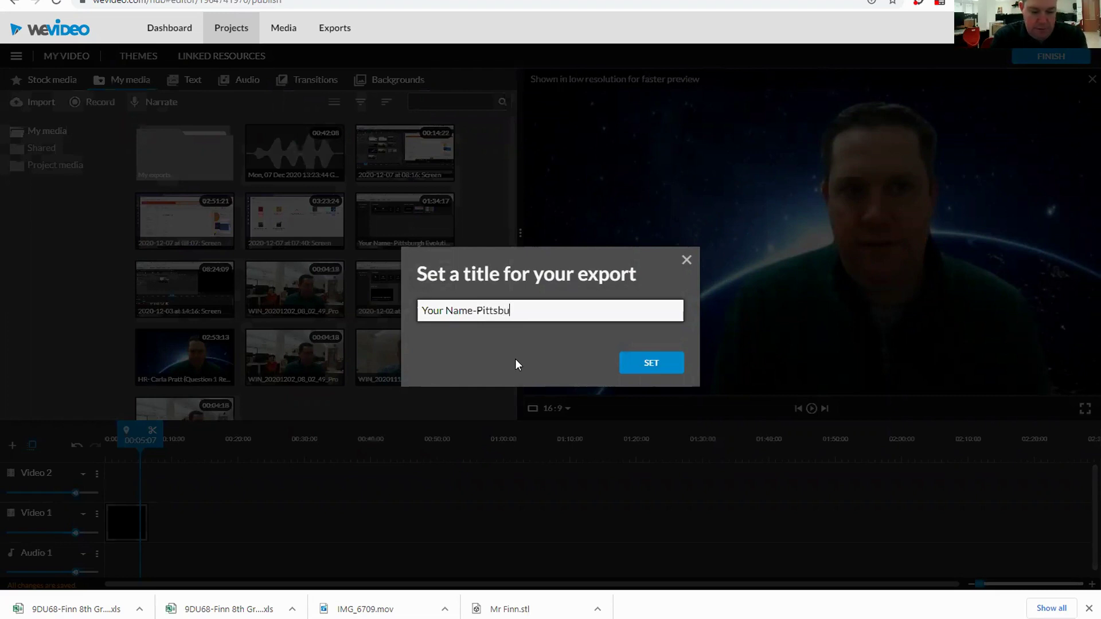
pyautogui.write('rgh Ma')
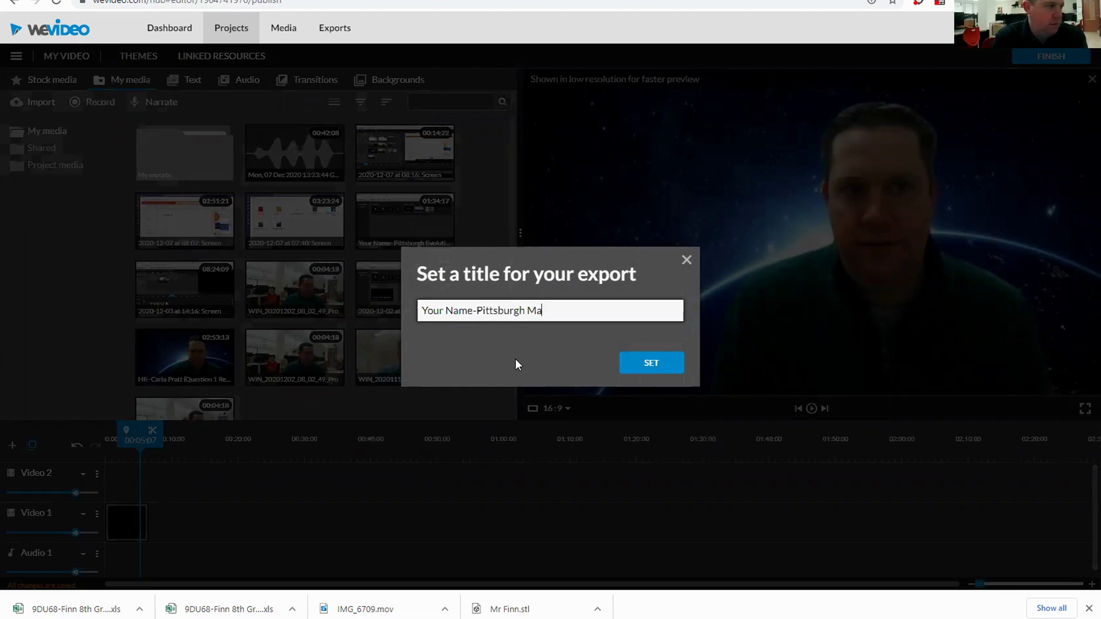
pyautogui.write('nufacturing')
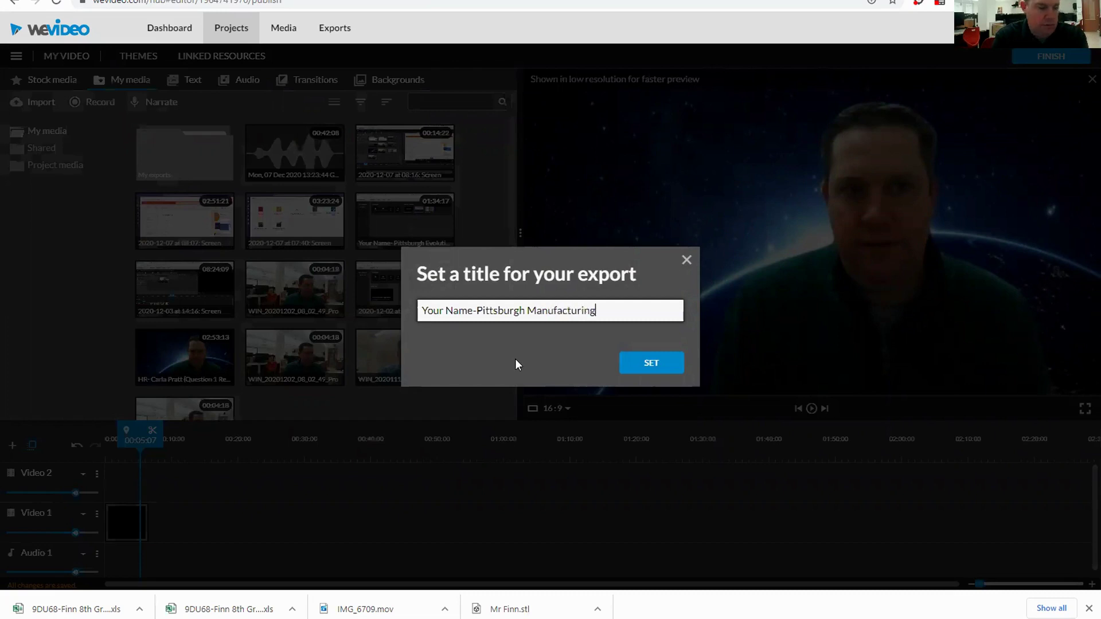
pyautogui.click(645, 367)
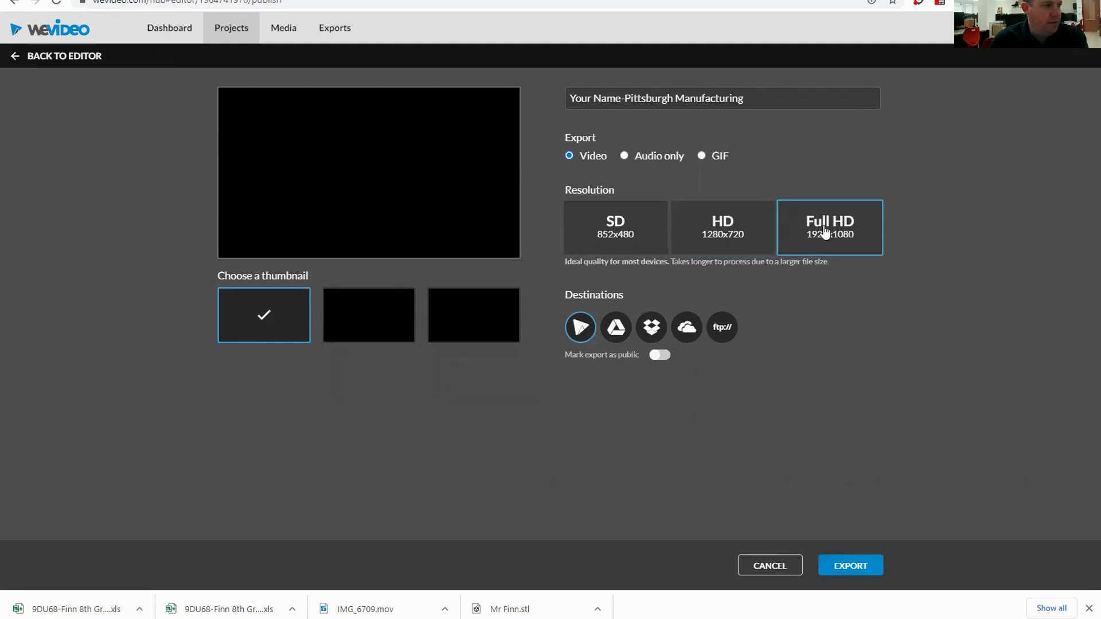
# Choose HD 1280x720 resolution and switch on 'Mark export as public'.
pyautogui.click(726, 235)
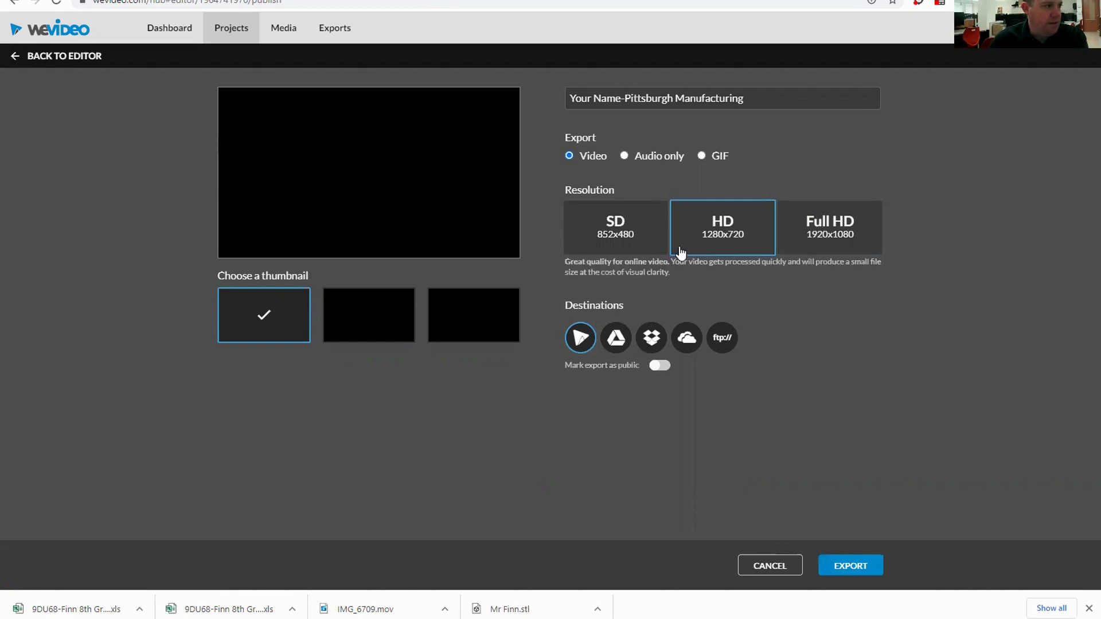
pyautogui.click(655, 369)
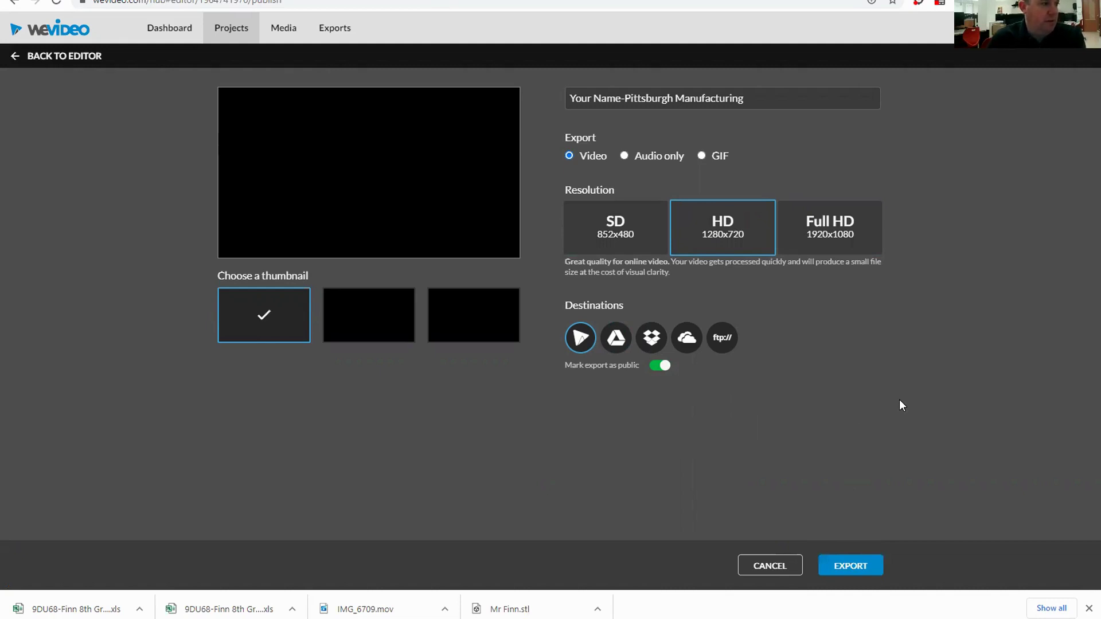
# Export the video and select its share URL under 'Share your export'.
pyautogui.click(846, 571)
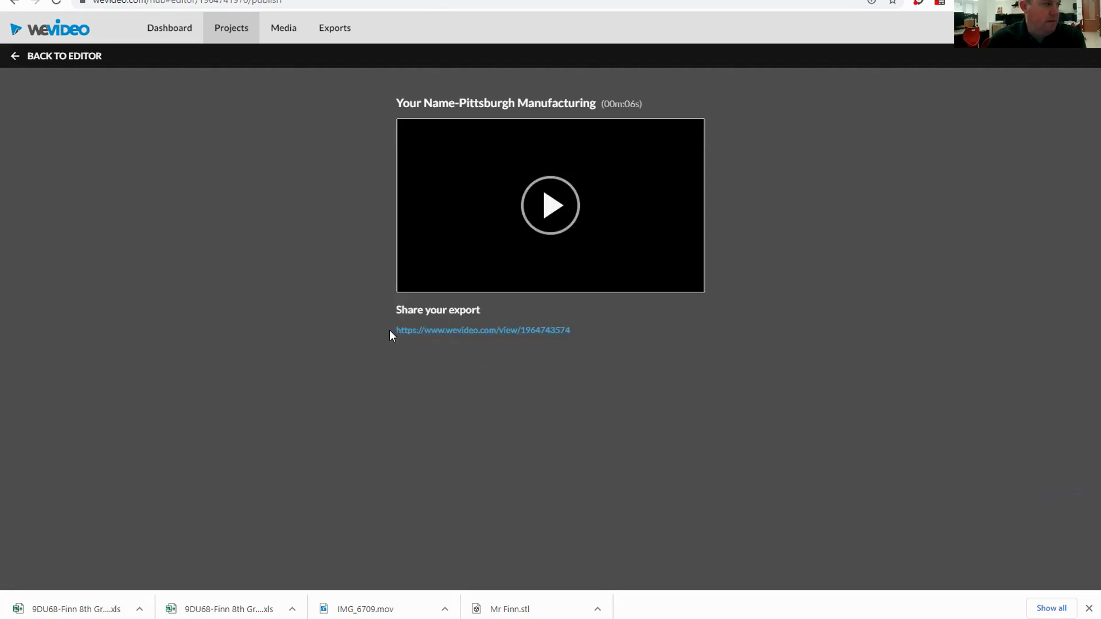
pyautogui.moveTo(596, 331); pyautogui.dragTo(396, 340)
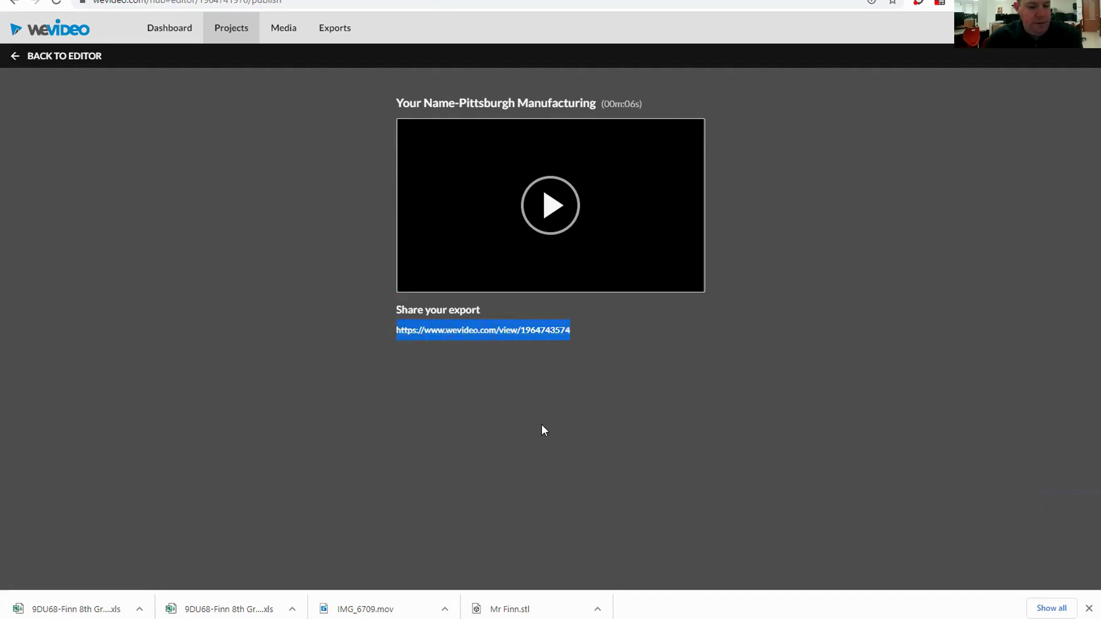
pyautogui.click(662, 374)
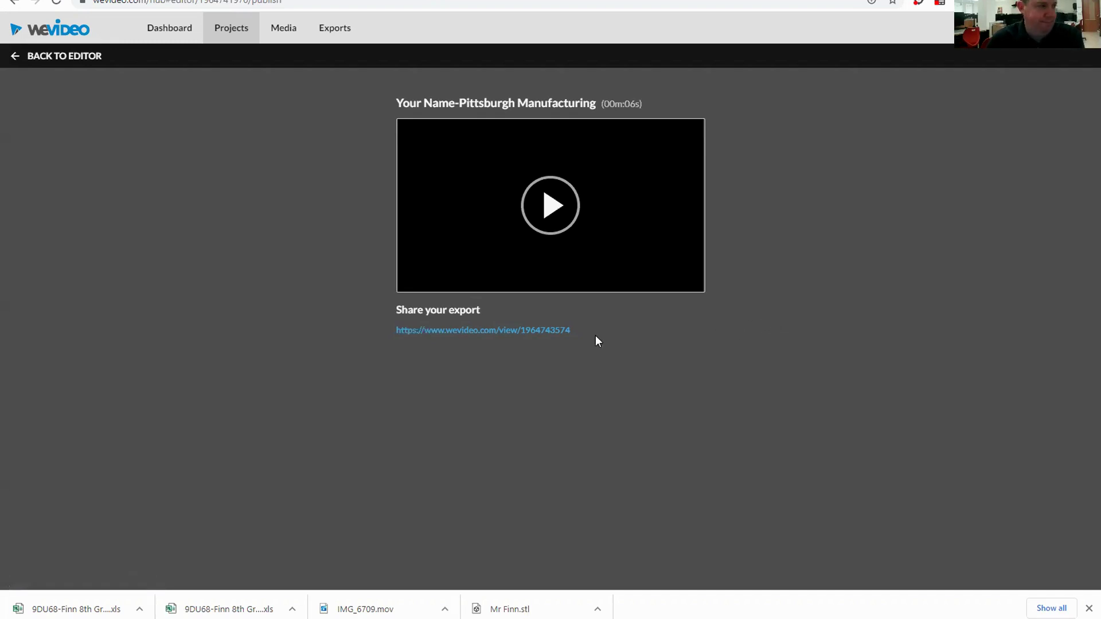
# Open the exported video's public page and download it as an mp4.
pyautogui.click(498, 331)
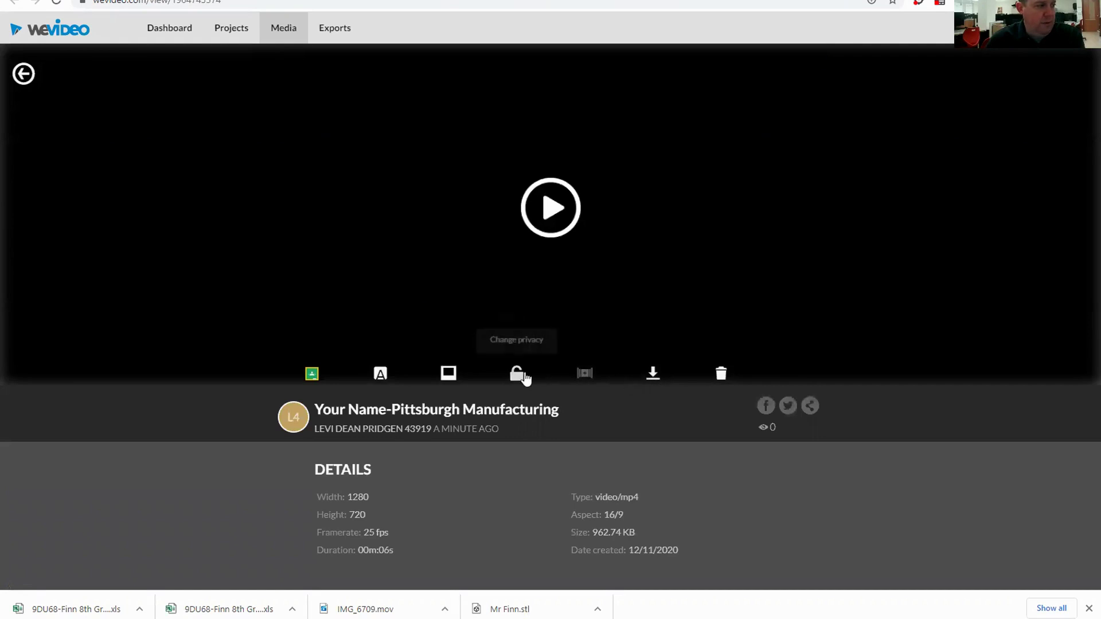
pyautogui.click(652, 375)
pyautogui.click(644, 358)
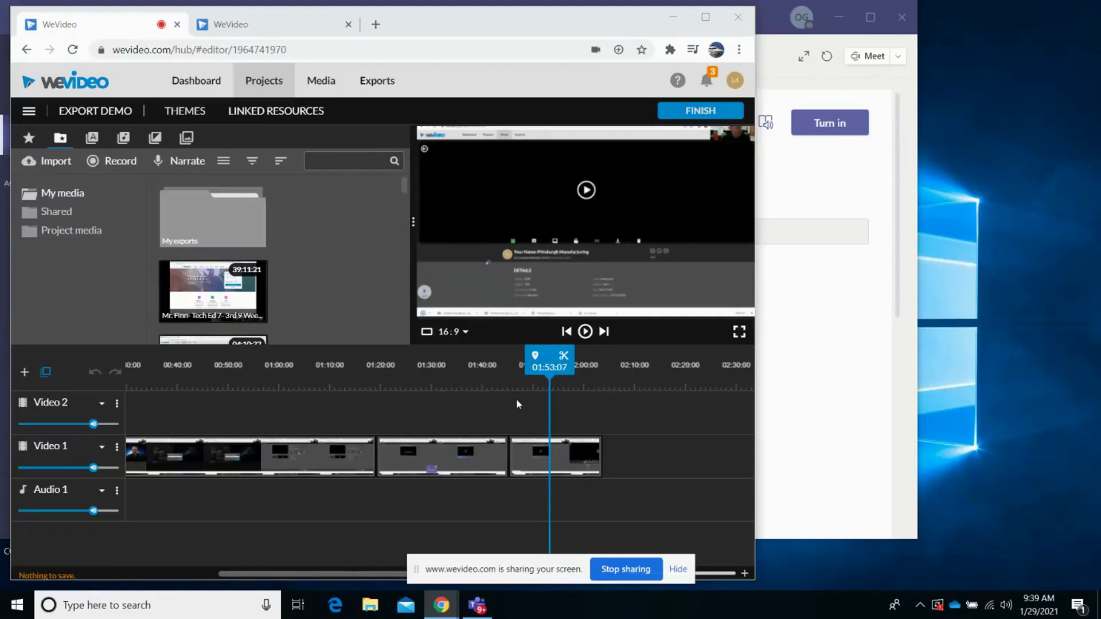
# Go to the Export Demo video tab and select its view URL in the address bar.
pyautogui.click(258, 27)
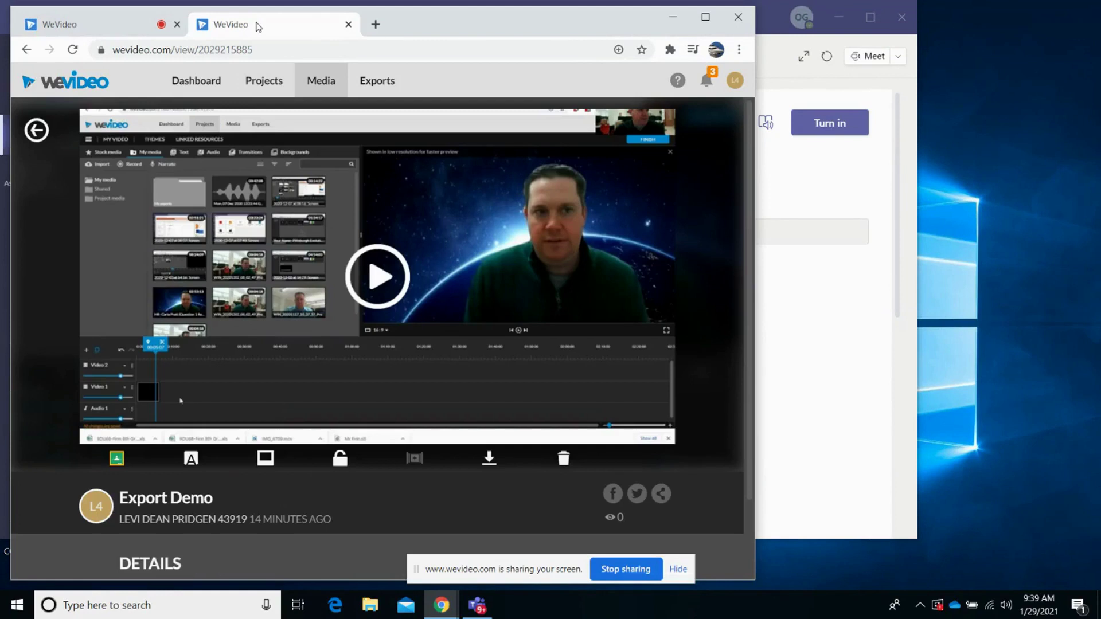
pyautogui.click(277, 54)
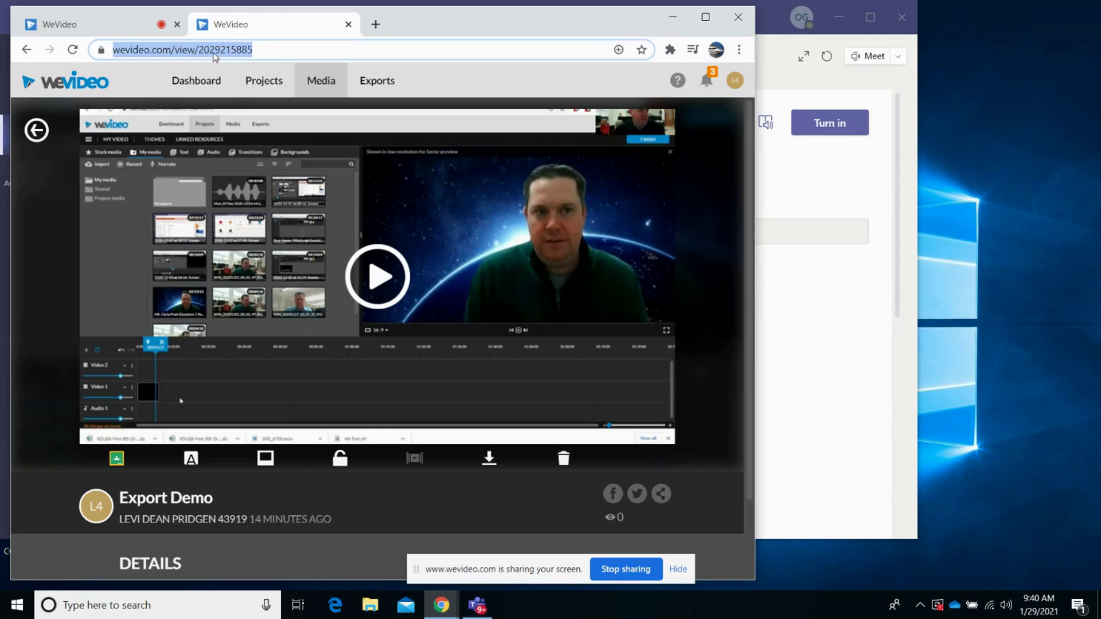
# In the Teams assignment, scroll to My work and open '+ Add work'.
pyautogui.click(803, 371)
pyautogui.scroll(-7, 513, 326)
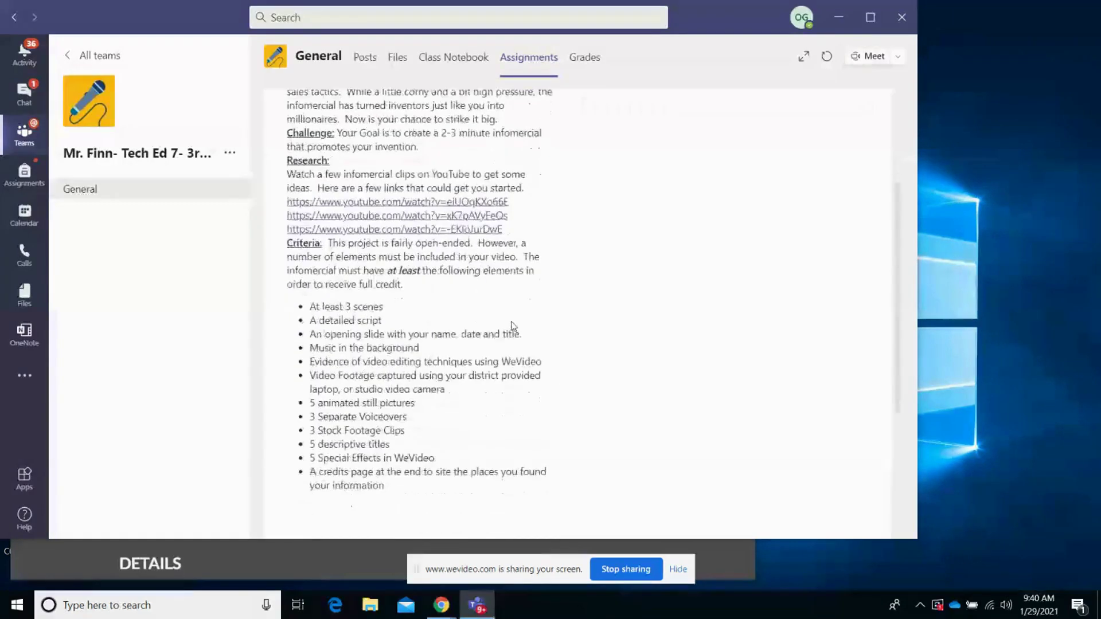
pyautogui.scroll(7, 513, 326)
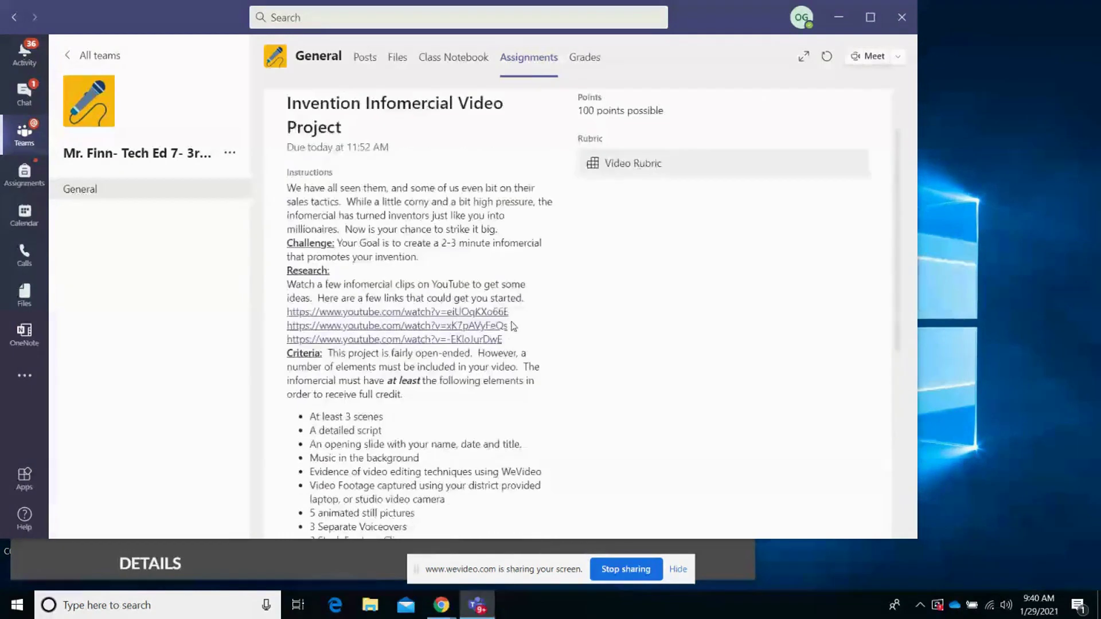
pyautogui.scroll(-7, 512, 325)
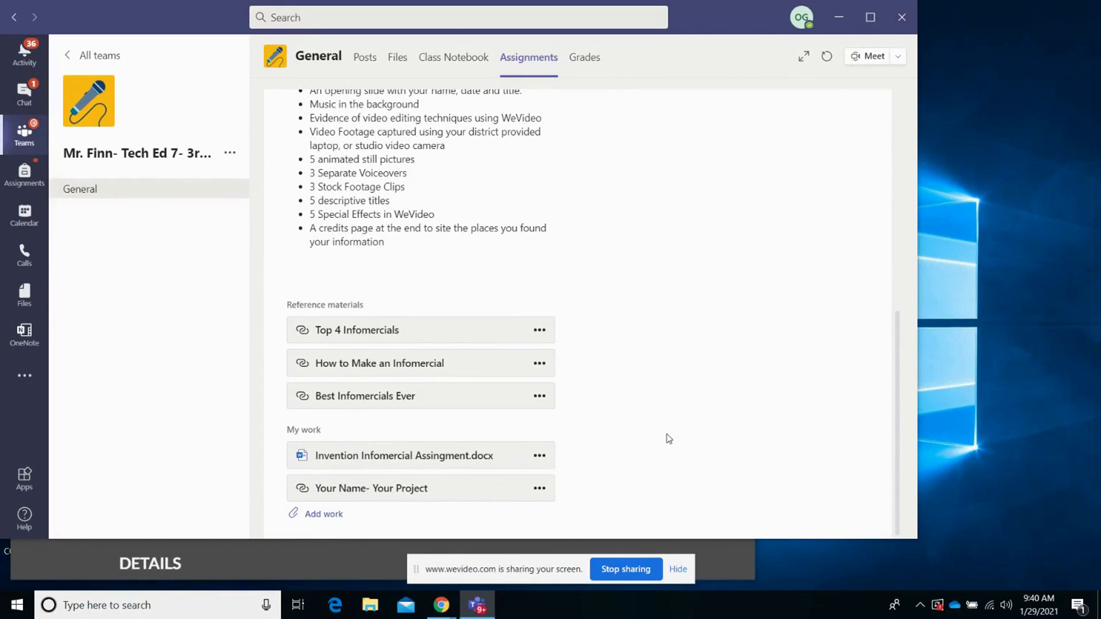
pyautogui.click(317, 515)
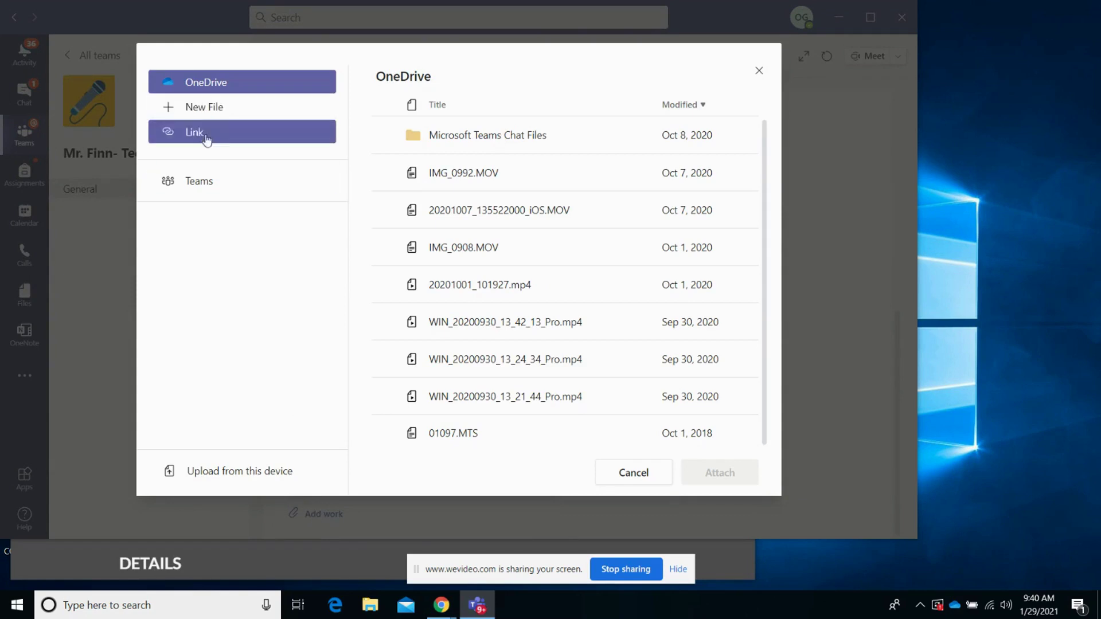
# Add a Link with the pasted WeVideo URL and display text 'YourName- Name of project'.
pyautogui.click(183, 137)
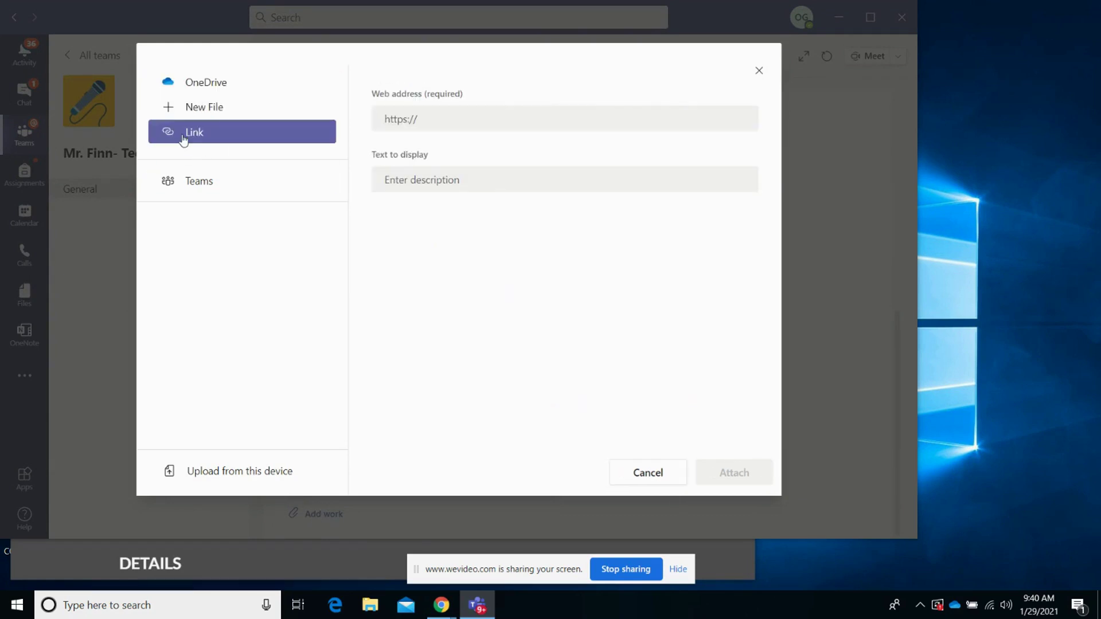
pyautogui.hotkey('ctrl', 'v')
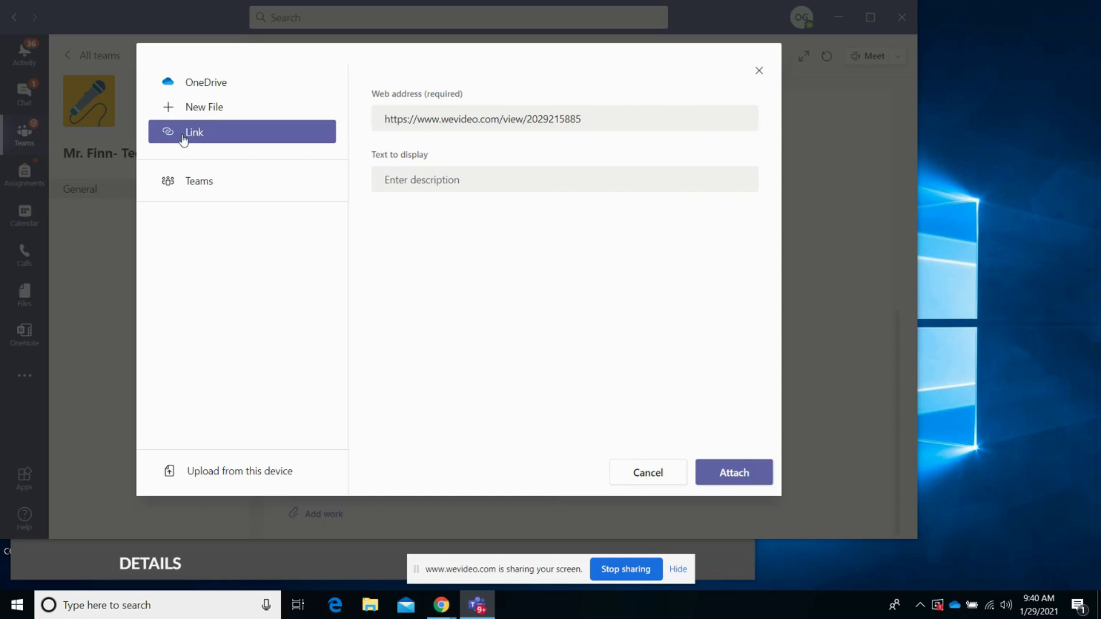
pyautogui.click(405, 182)
pyautogui.write('Yout')
pyautogui.press('BackSpace')
pyautogui.write('rName- ')
pyautogui.write('Name')
pyautogui.write(' of pro')
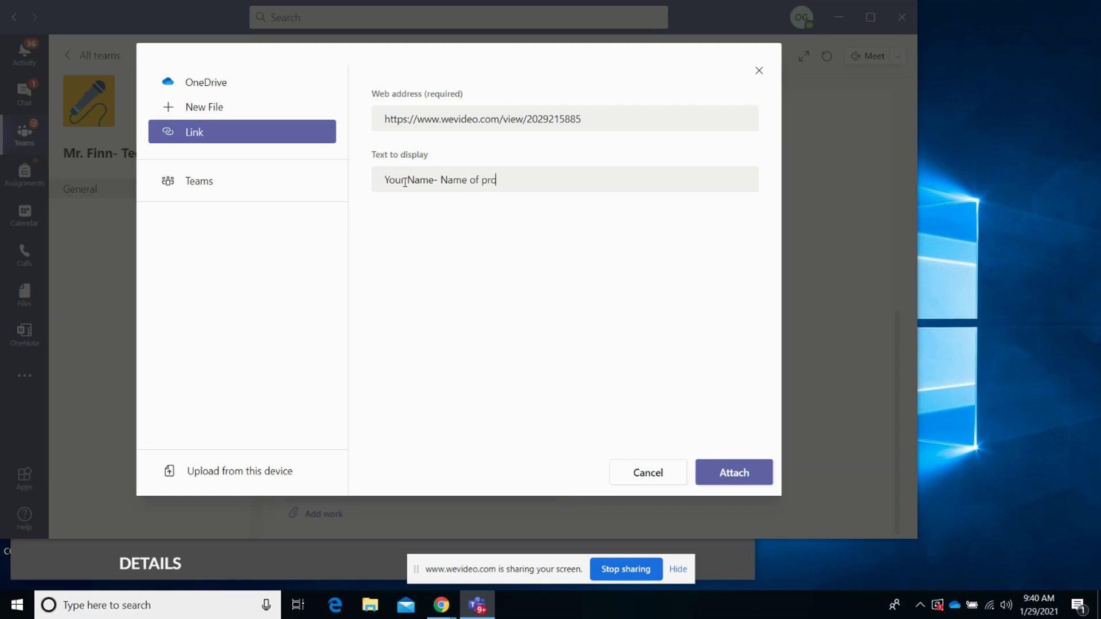
pyautogui.write('ject')
pyautogui.click(734, 473)
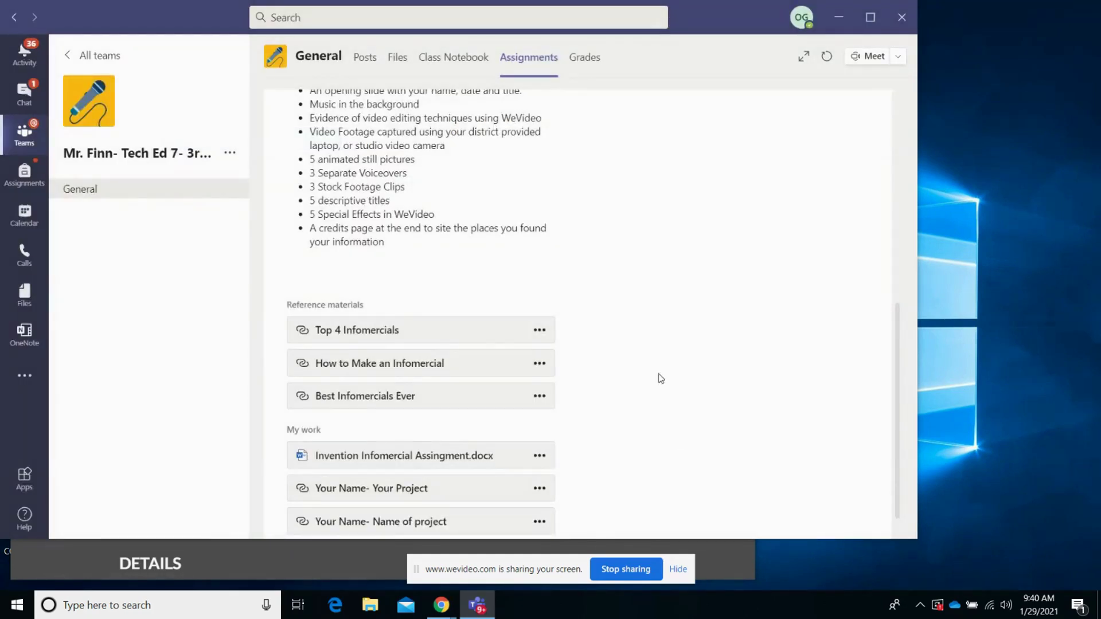
pyautogui.scroll(-2, 690, 369)
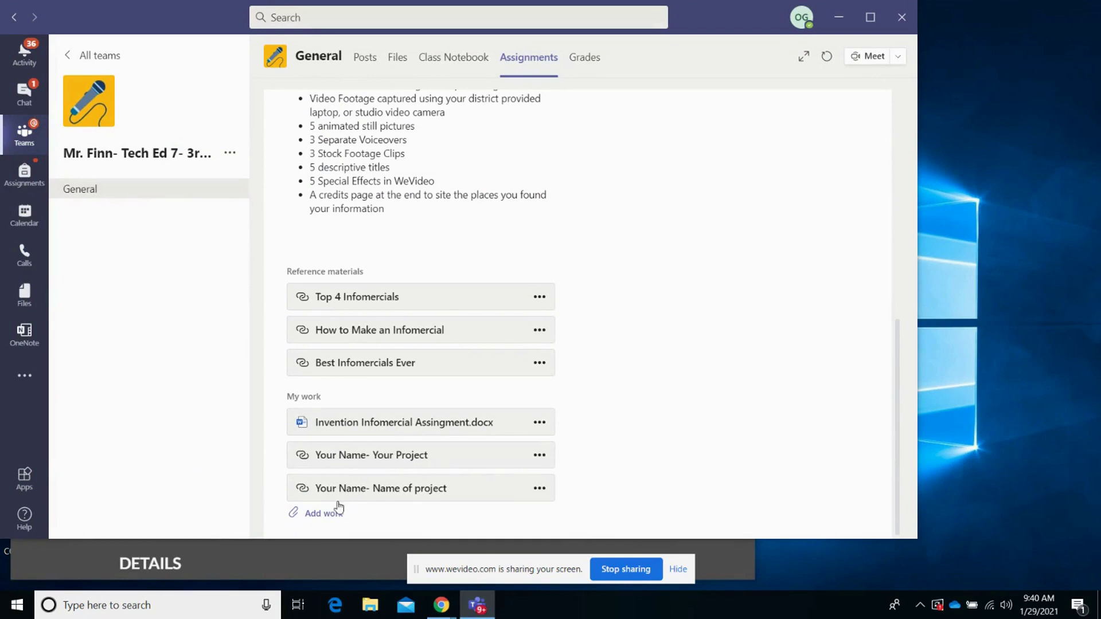
pyautogui.scroll(10, 714, 451)
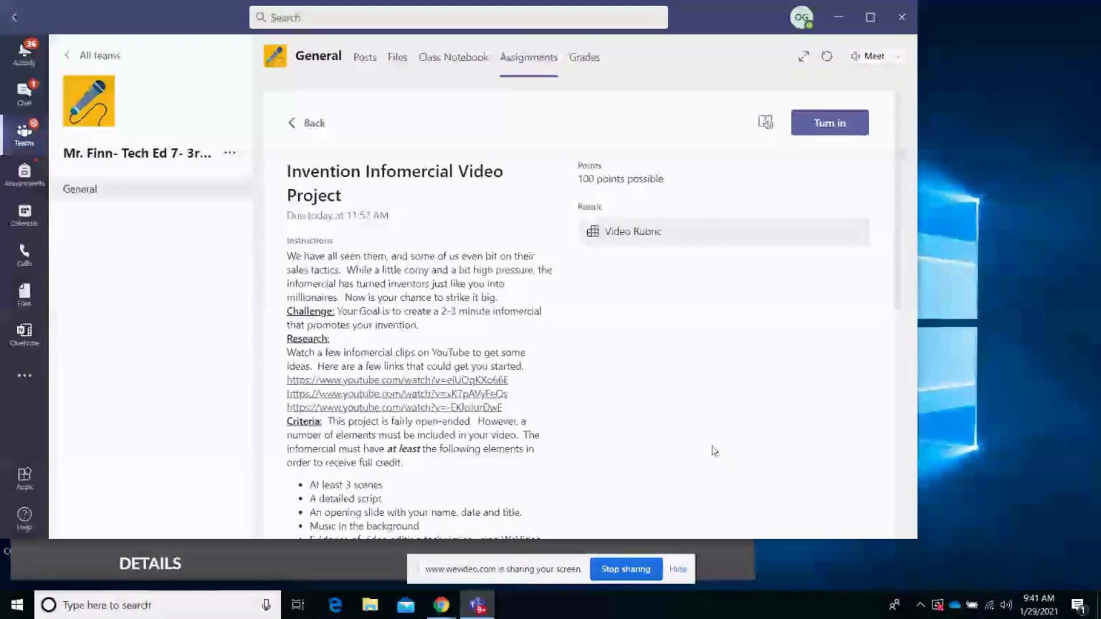